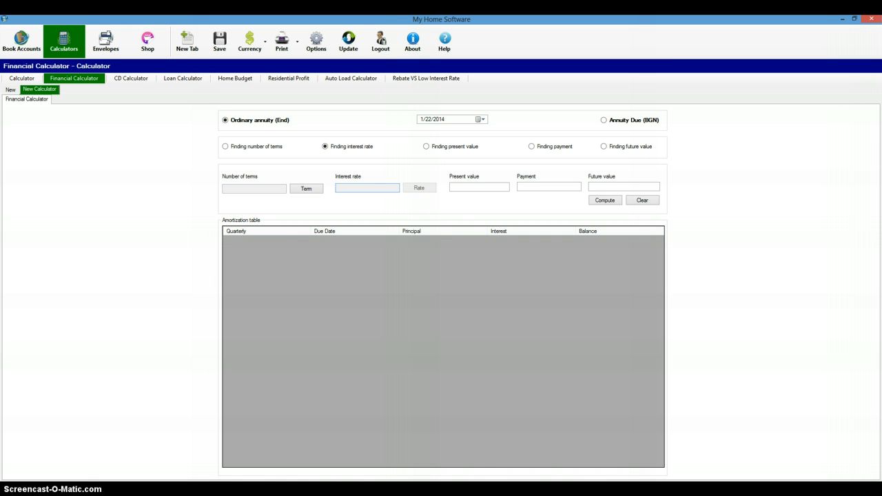
# Switch to the browser to view the Texas Instruments BAIIPlus calculator page on Walmart, and return to My Home Software
pyautogui.click(134, 491)
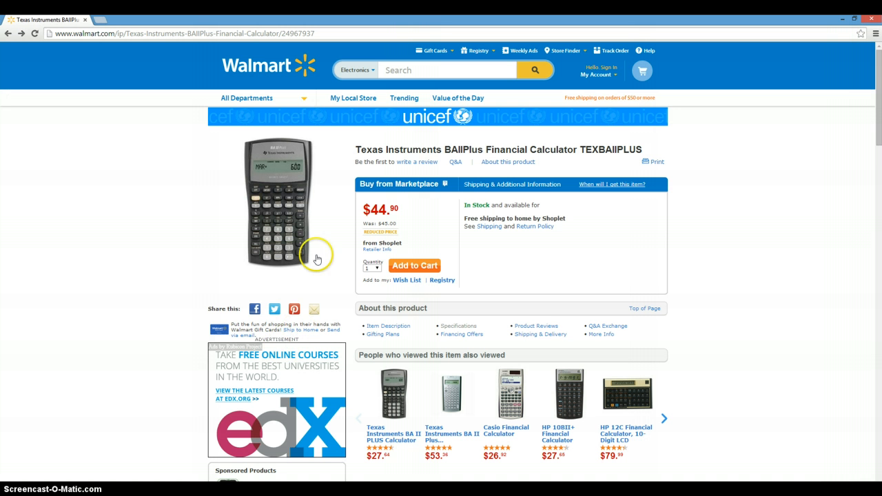
pyautogui.moveTo(329, 199)
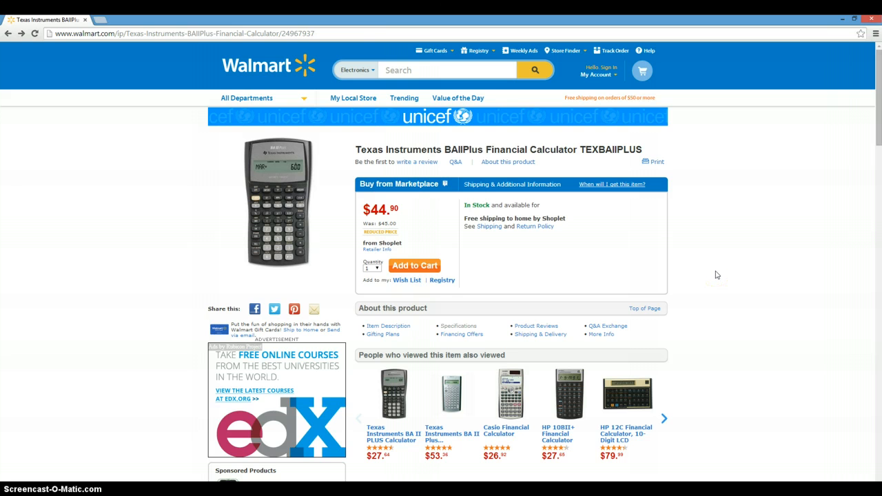
pyautogui.click(314, 174)
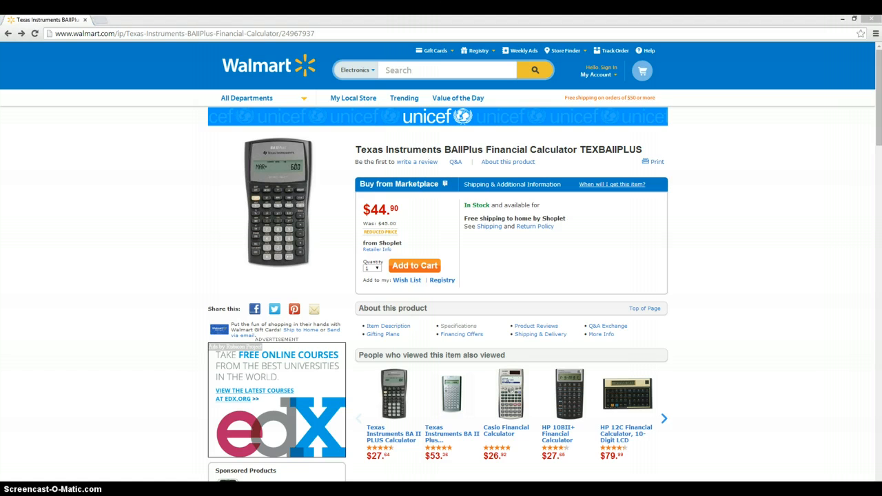
pyautogui.hotkey('alt', 'Tab')
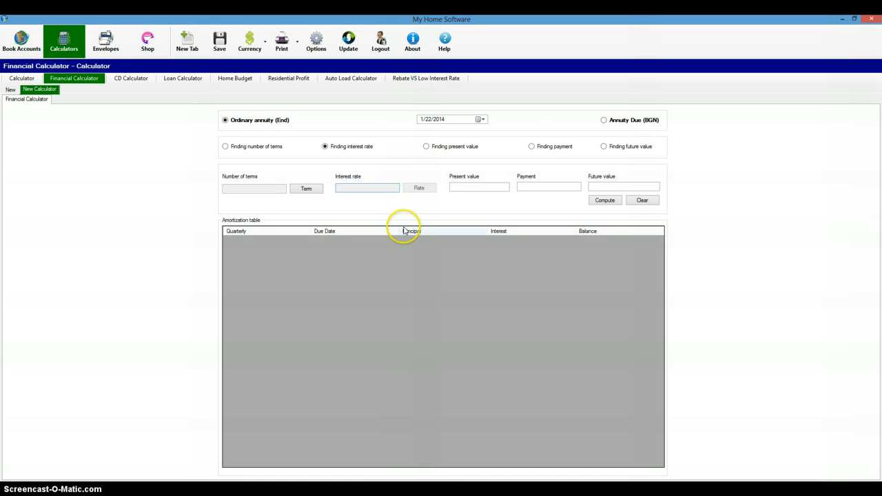
# Set the financial calculator to find the payment and enter a present value of 10000
pyautogui.click(413, 204)
pyautogui.click(585, 164)
pyautogui.click(531, 148)
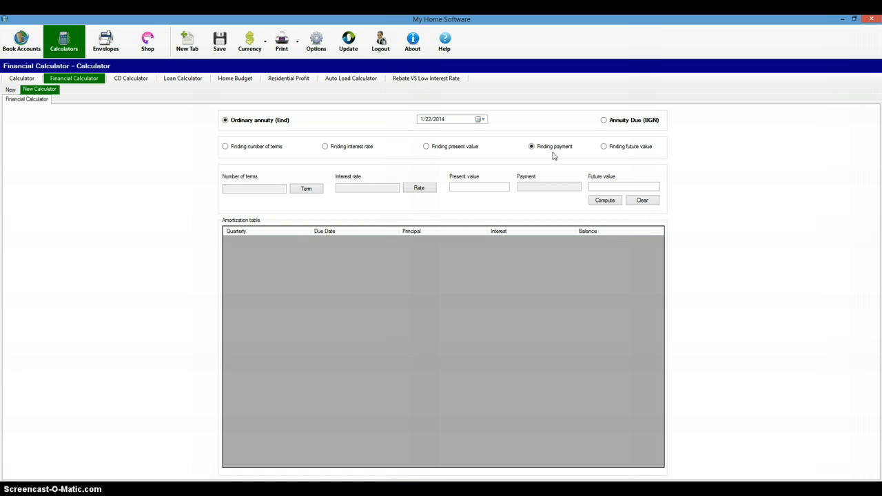
pyautogui.click(452, 187)
# Set the interest rate to 10 percent per year, compounded quarterly
pyautogui.click(419, 190)
pyautogui.moveTo(389, 196); pyautogui.dragTo(361, 239)
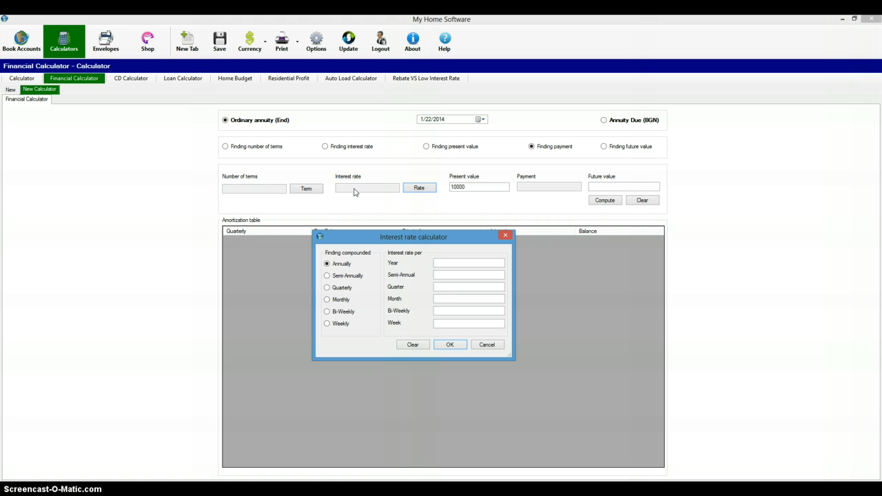
pyautogui.click(462, 300)
pyautogui.click(327, 287)
pyautogui.click(456, 262)
pyautogui.write('10')
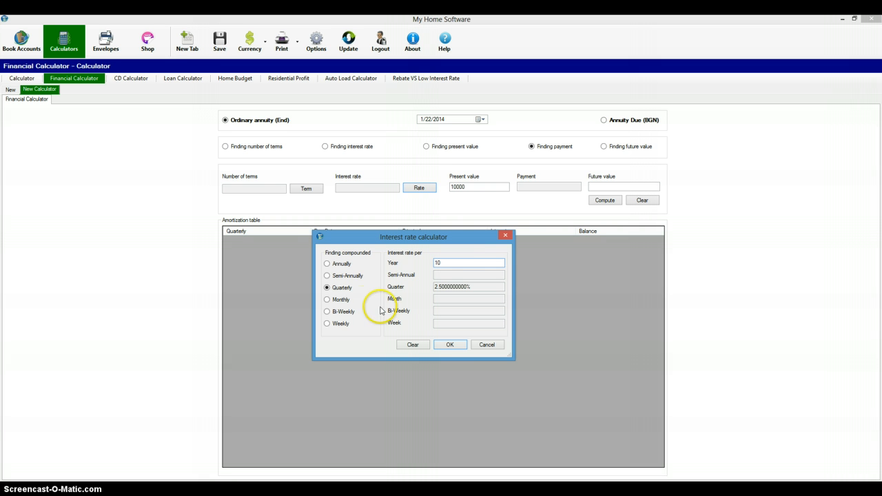
pyautogui.click(449, 346)
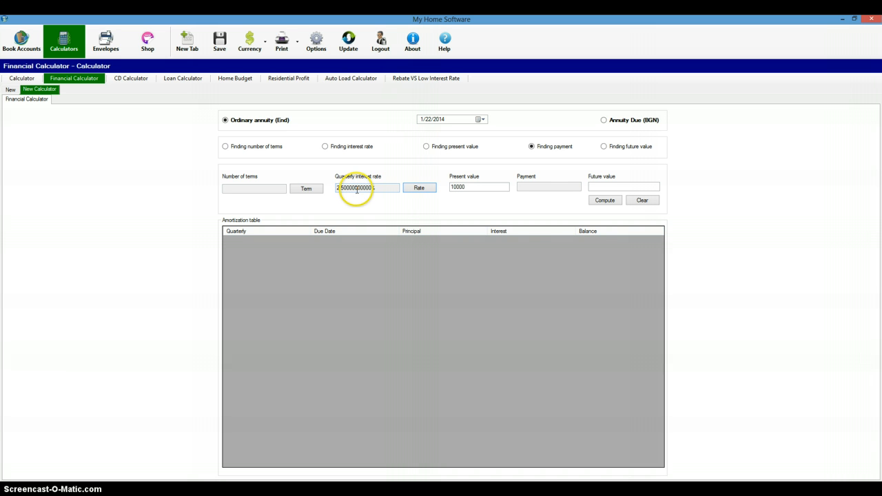
# Set the number of terms from a term of 10 years with quarterly compounding
pyautogui.click(307, 190)
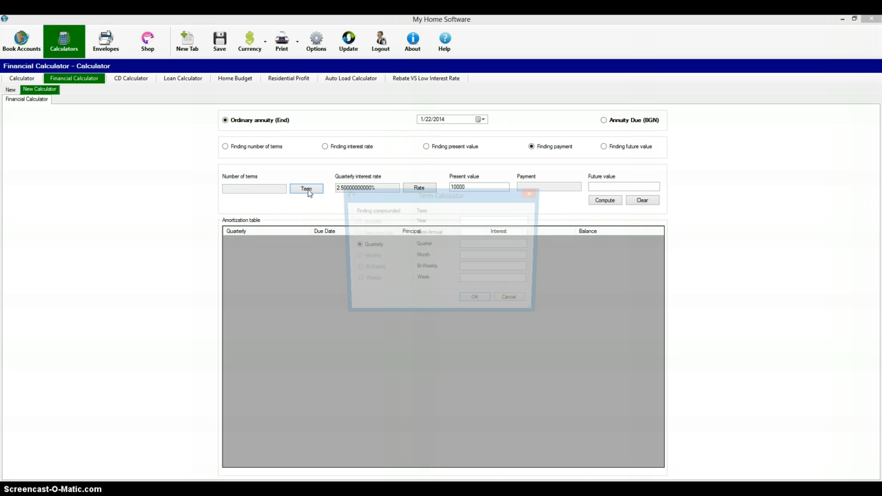
pyautogui.click(366, 245)
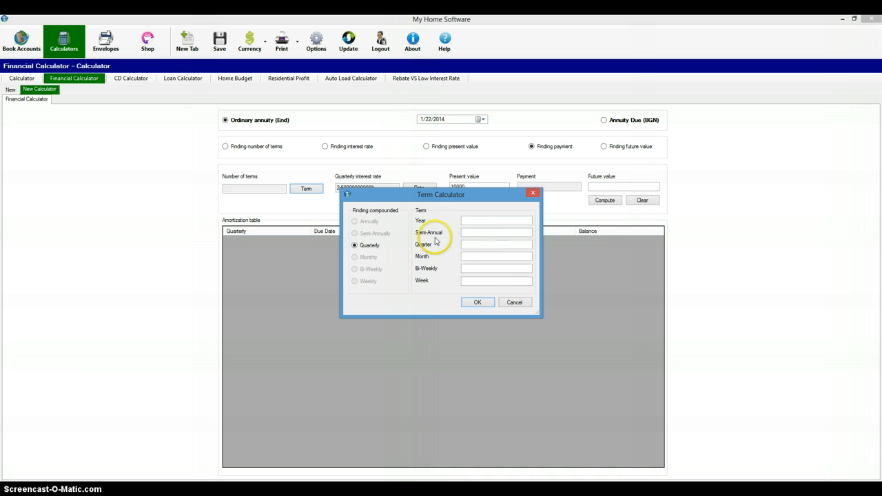
pyautogui.click(472, 220)
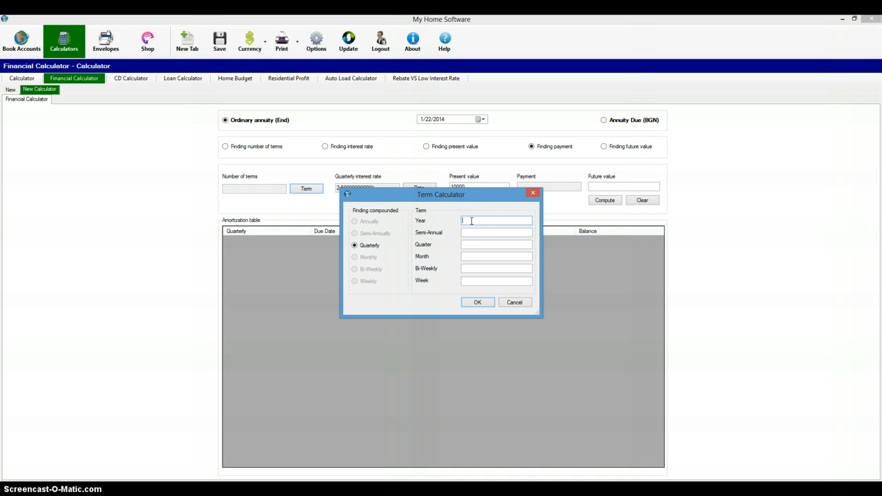
pyautogui.write('10')
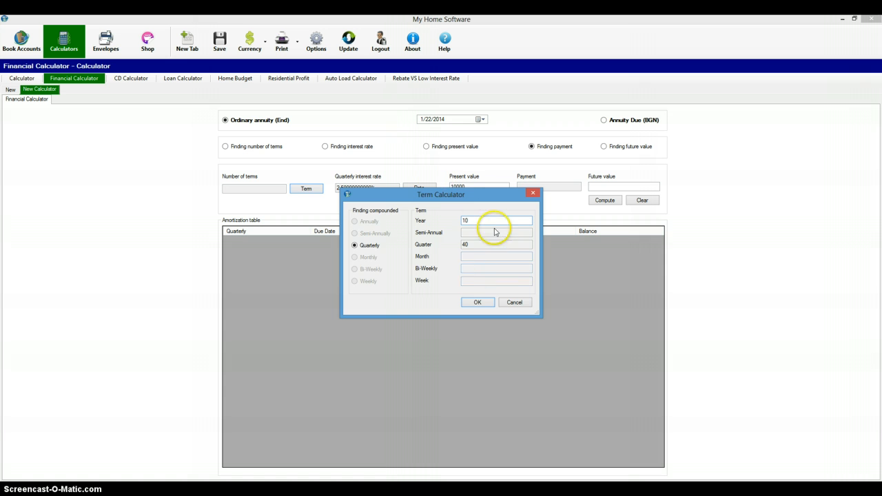
pyautogui.moveTo(474, 200); pyautogui.dragTo(406, 245)
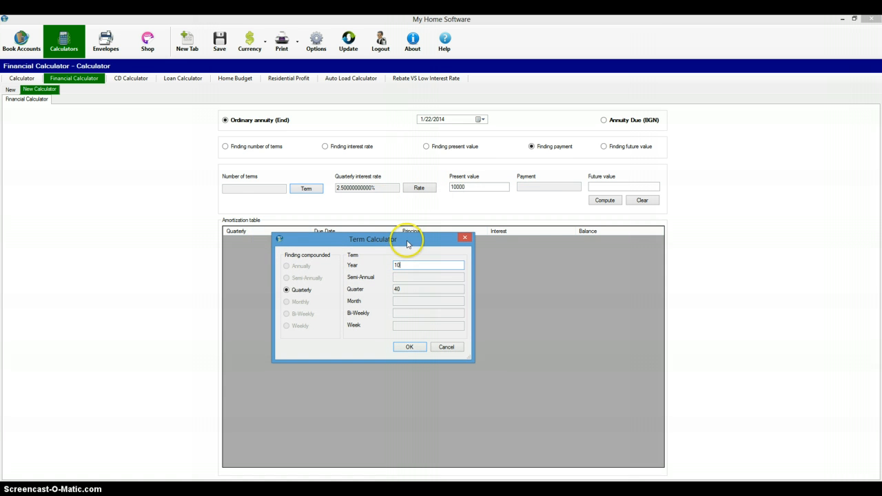
pyautogui.click(417, 348)
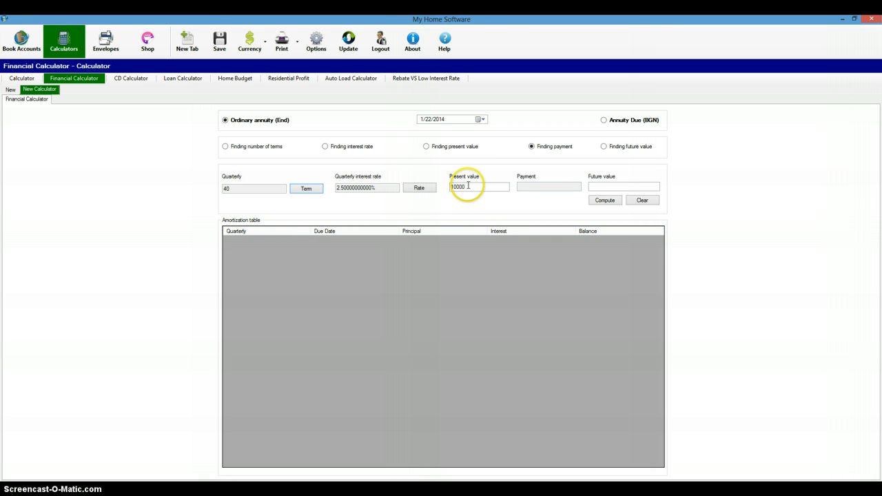
# Compute the payment with the future value left empty and review the quarterly amortization table
pyautogui.click(604, 187)
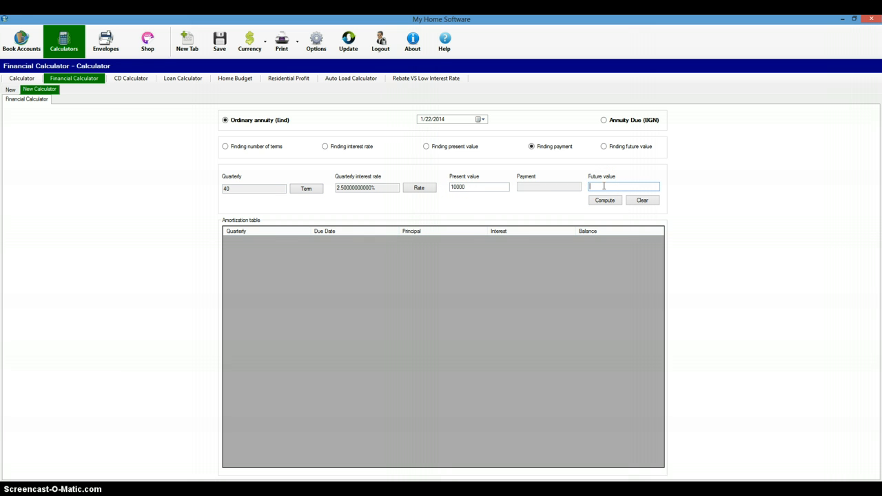
pyautogui.click(605, 200)
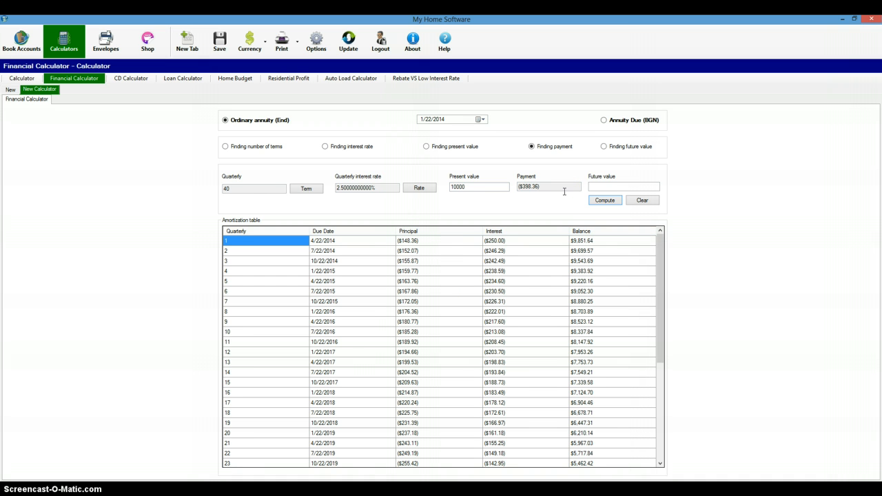
pyautogui.click(413, 271)
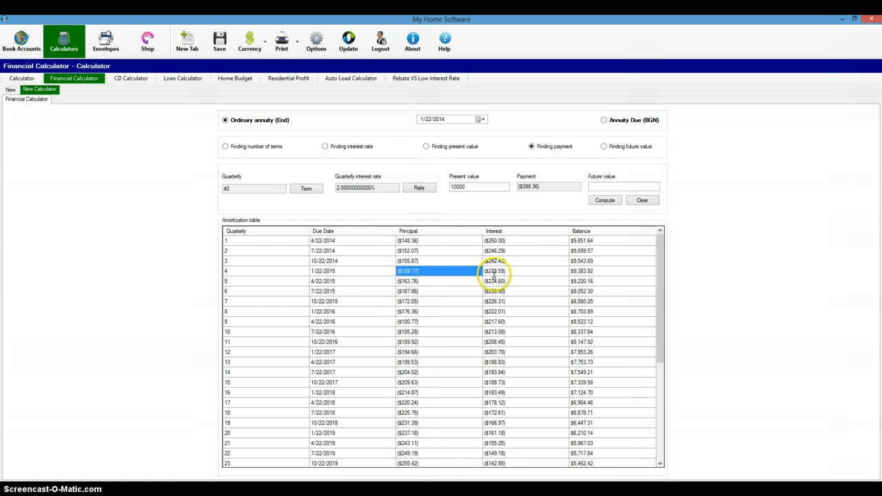
pyautogui.click(224, 281)
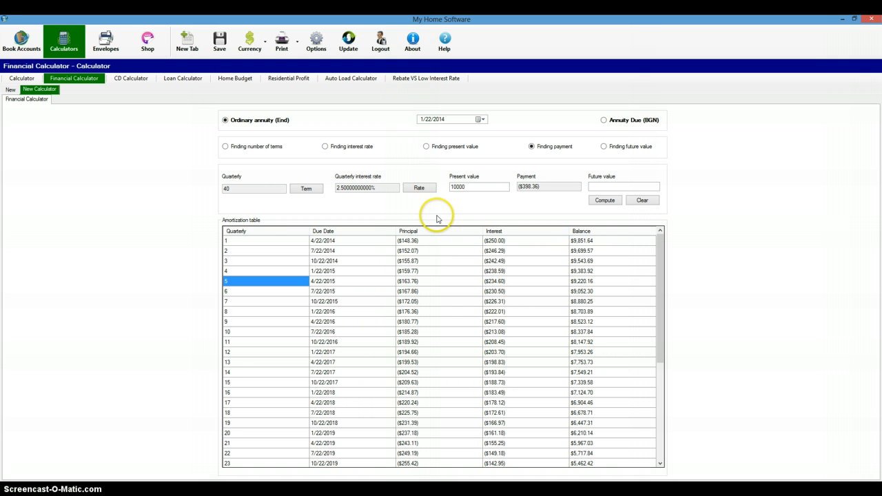
pyautogui.scroll(-1, 661, 299)
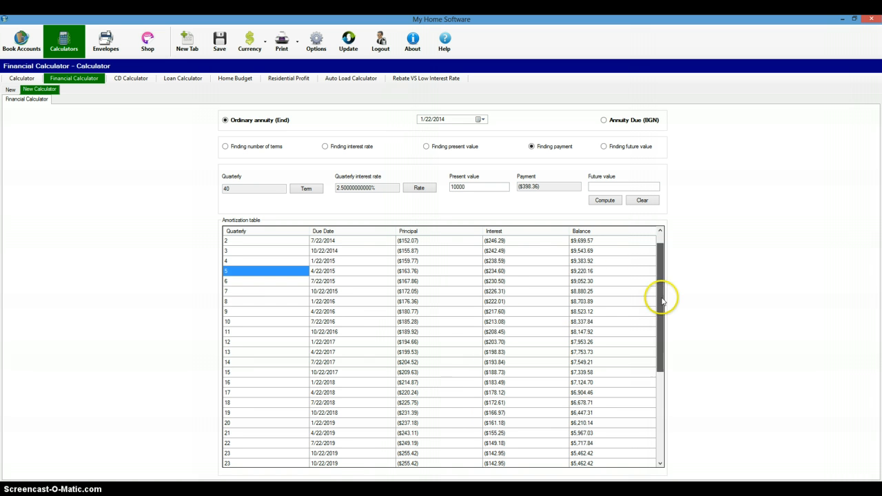
pyautogui.scroll(-3, 662, 300)
pyautogui.scroll(5, 661, 305)
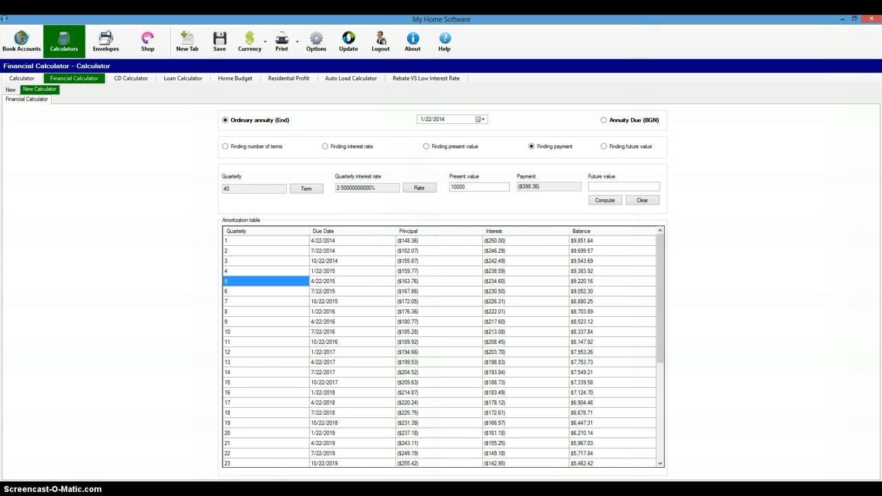
# Switch to the browser again to compare with the handheld financial calculator on the Walmart page
pyautogui.hotkey('alt', 'Tab')
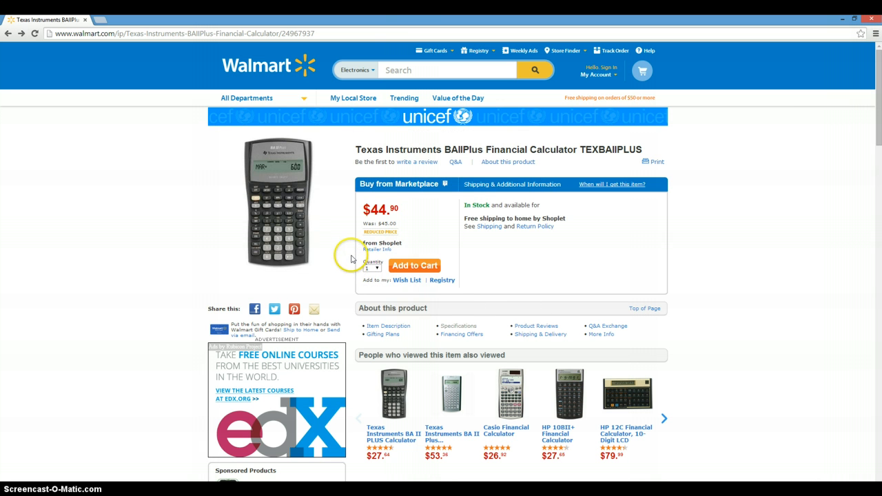
pyautogui.moveTo(273, 204)
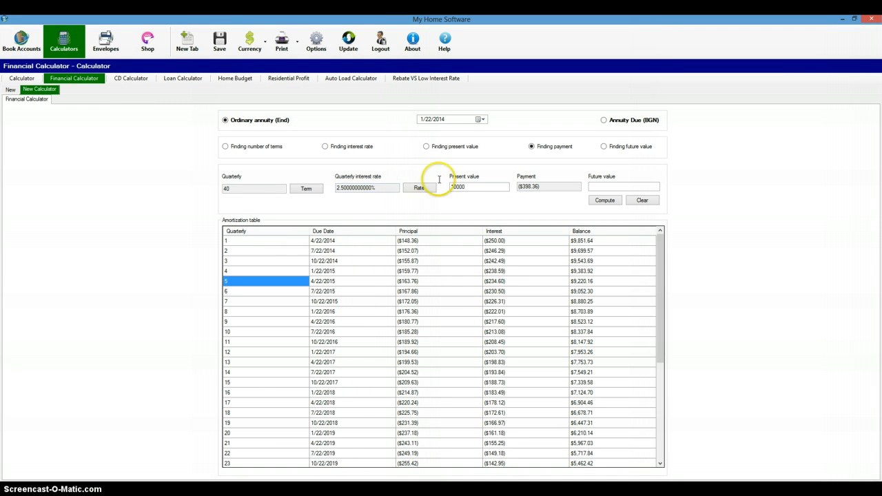
# Clear the calculator, choose finding the number of terms, and enter a payment of -100 and a present value of 1000
pyautogui.click(641, 200)
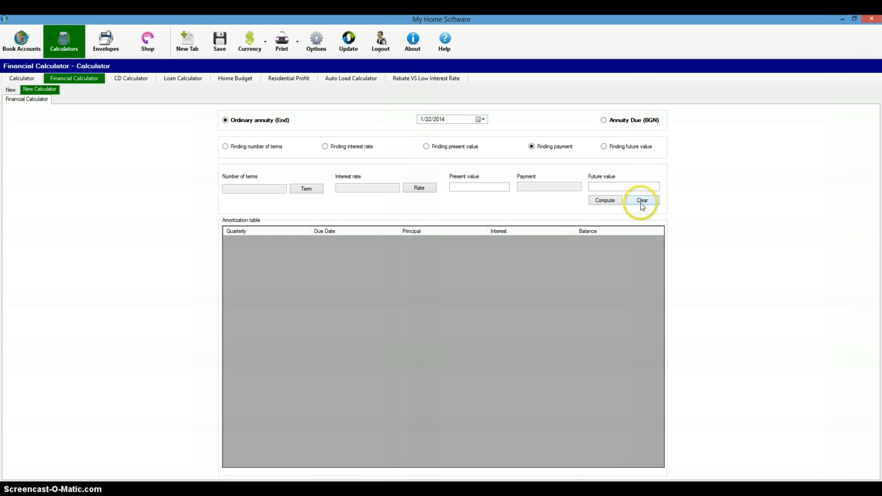
pyautogui.click(227, 148)
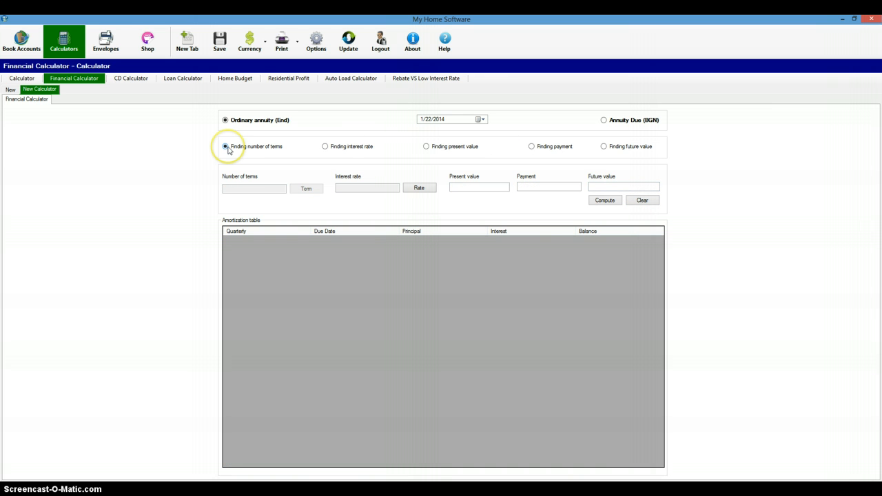
pyautogui.click(535, 188)
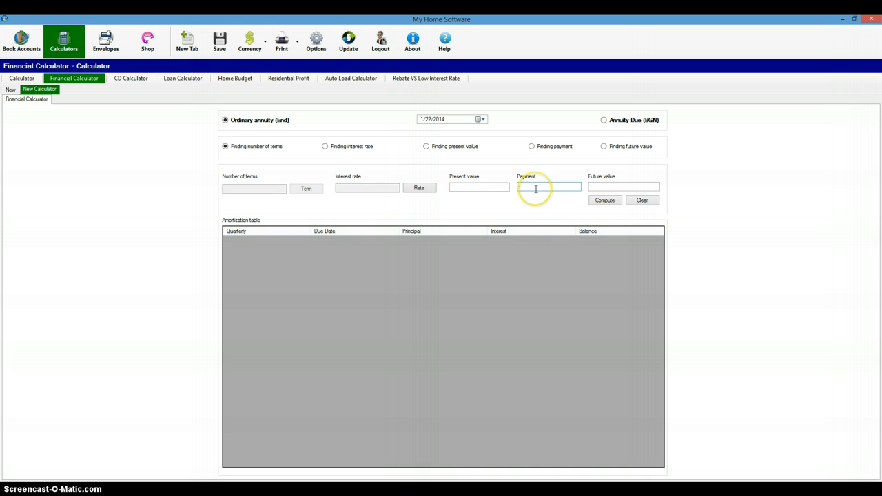
pyautogui.write('100')
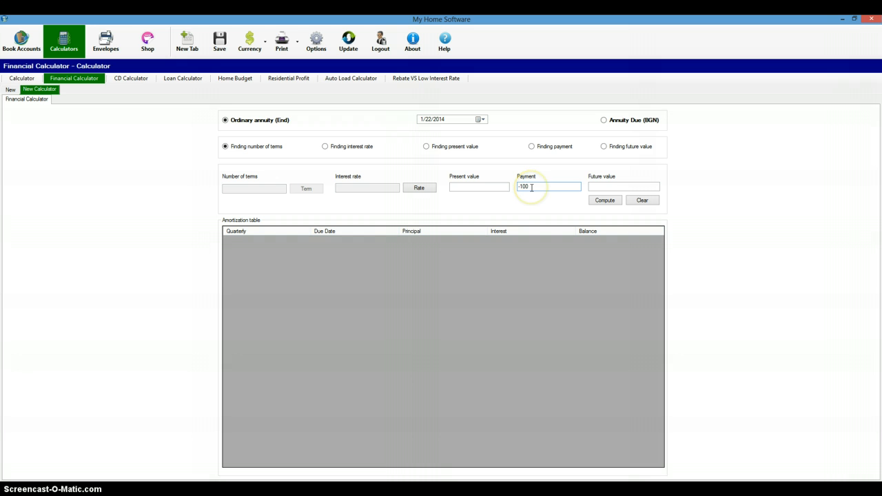
pyautogui.click(464, 186)
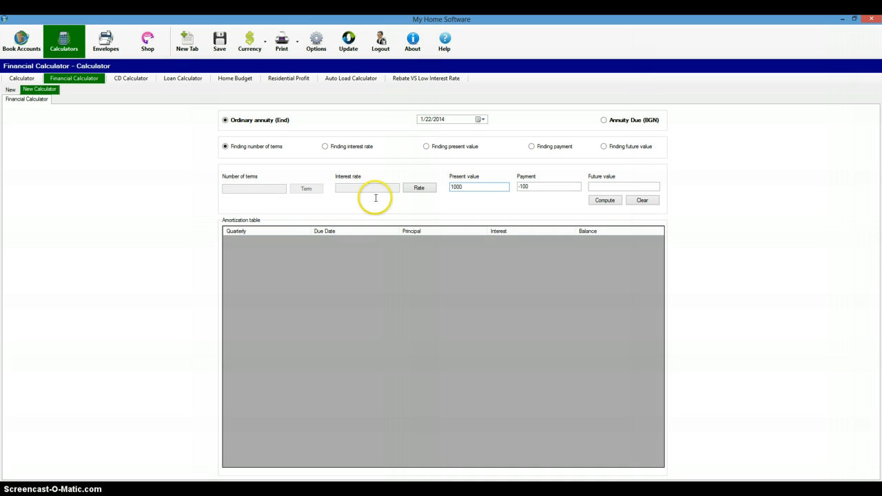
# Set the interest rate to 5 percent per year, compounded semi-annually
pyautogui.click(424, 190)
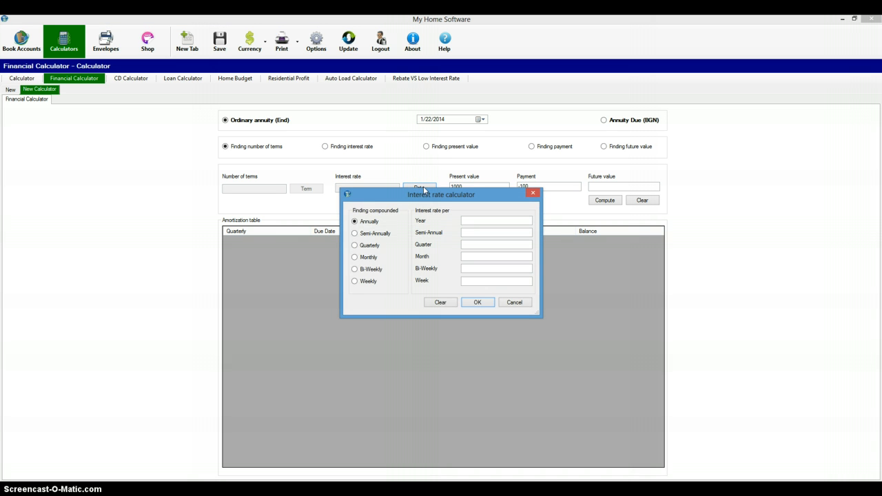
pyautogui.click(365, 235)
pyautogui.click(355, 235)
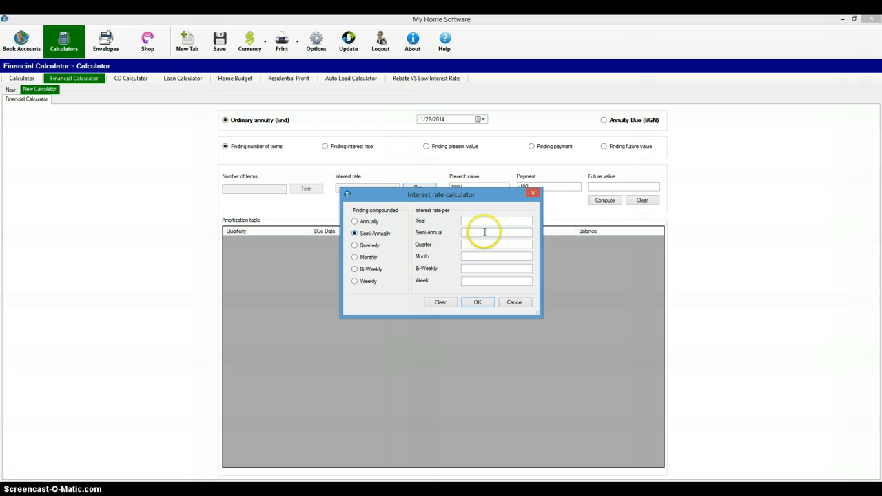
pyautogui.click(477, 219)
pyautogui.write('5')
pyautogui.click(477, 302)
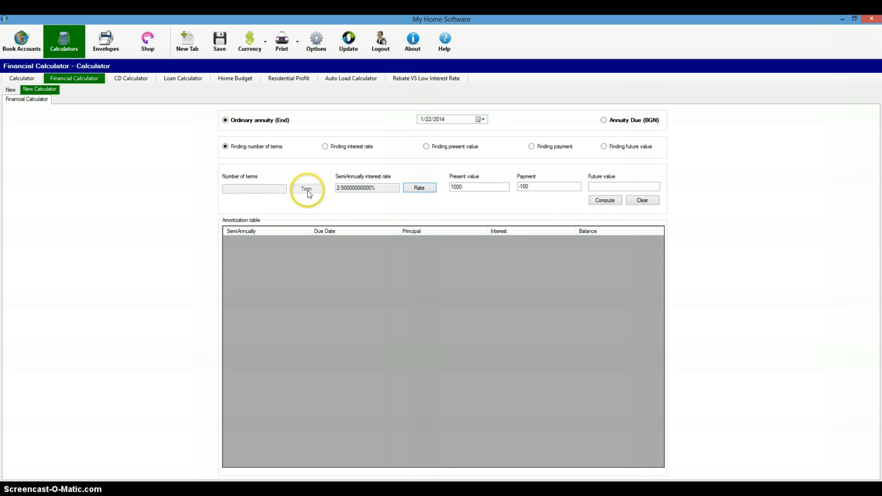
# Compute the number of terms and examine it against the semi-annual rate and present value
pyautogui.click(606, 201)
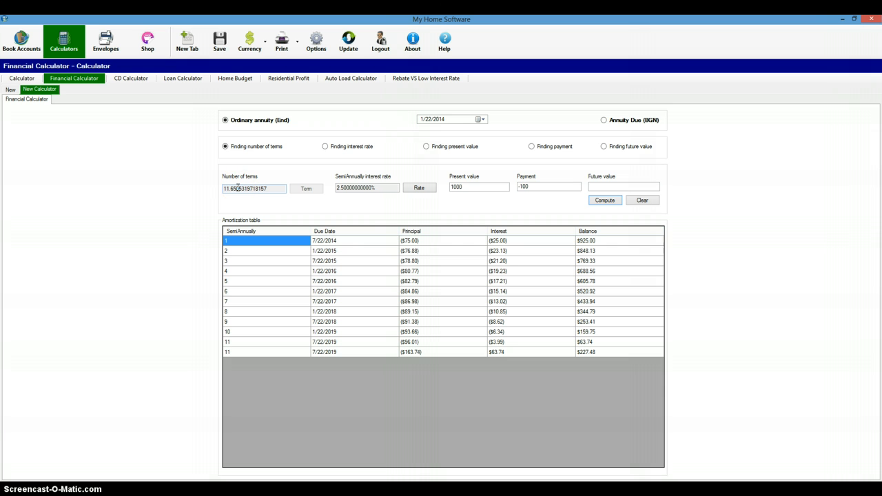
pyautogui.click(229, 191)
pyautogui.click(230, 190)
pyautogui.click(337, 185)
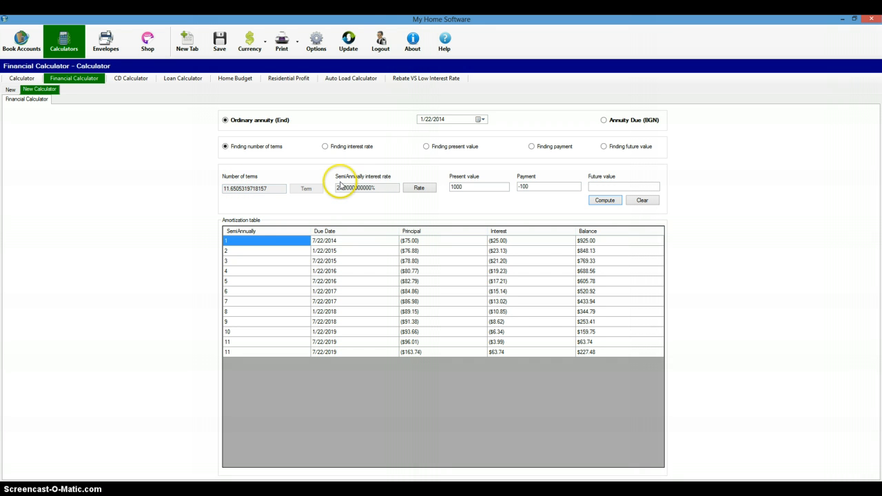
pyautogui.click(342, 185)
pyautogui.click(228, 192)
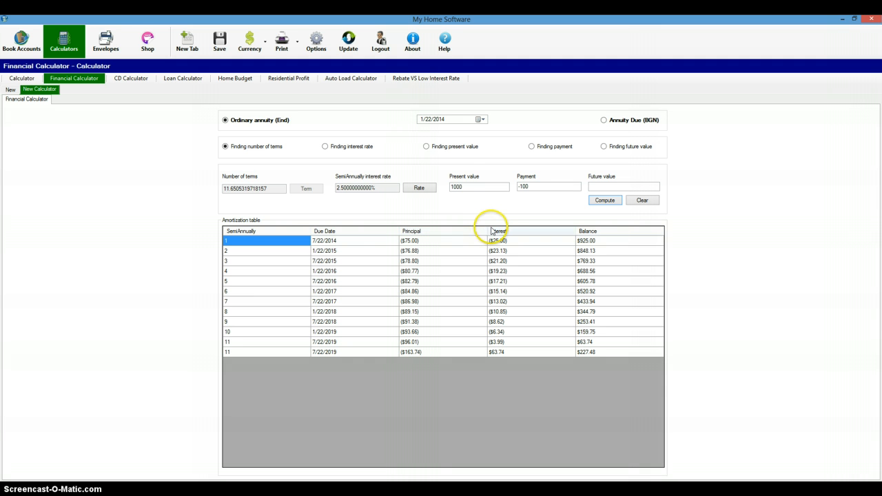
pyautogui.doubleClick(474, 185)
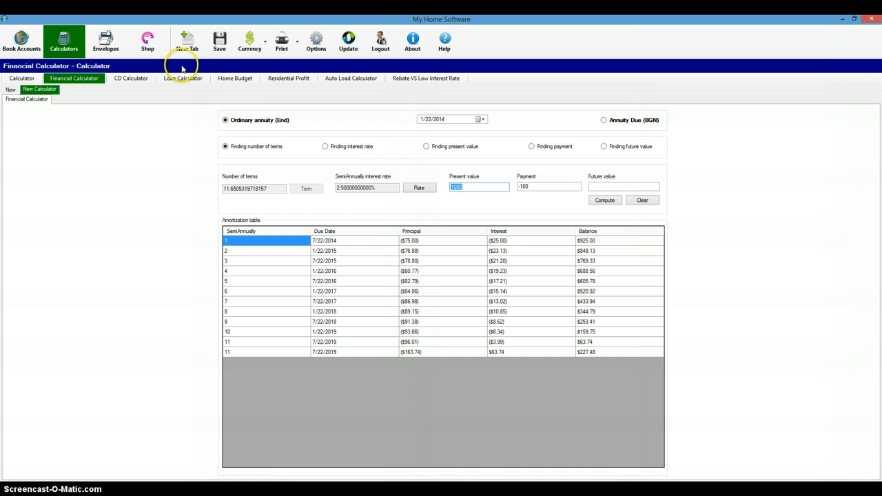
# Open the shop website in the browser, go to myhomesoftware.com and choose the Windows desktop app download
pyautogui.click(146, 46)
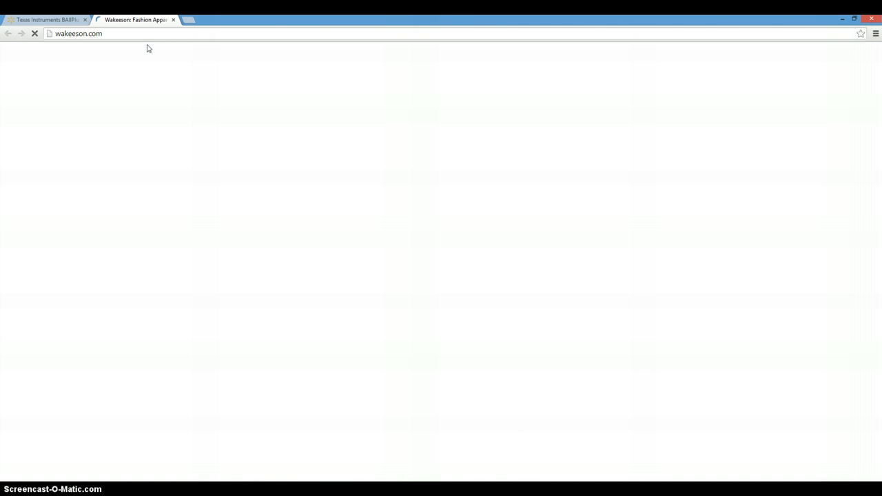
pyautogui.click(130, 34)
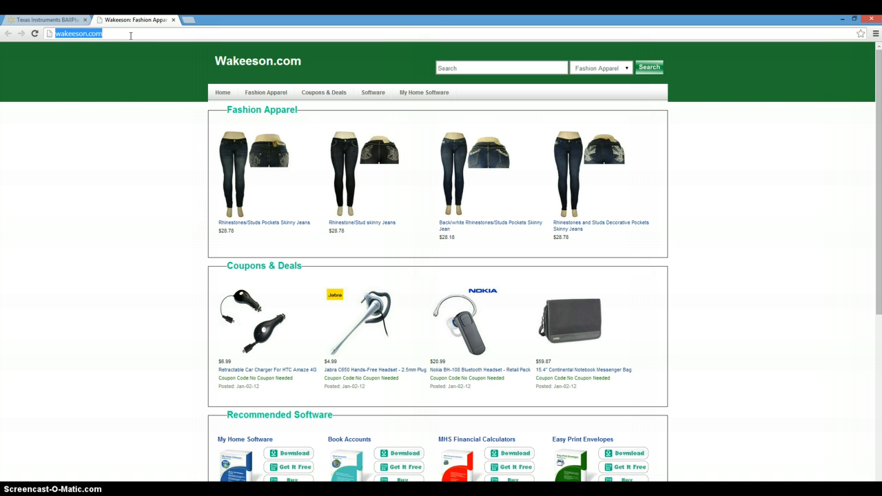
pyautogui.write('myhomesoftware.com')
pyautogui.press('Return')
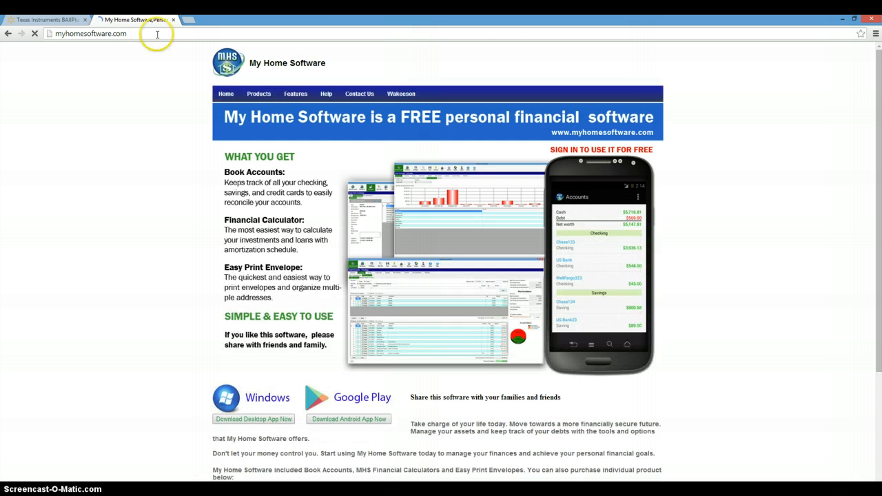
pyautogui.click(262, 420)
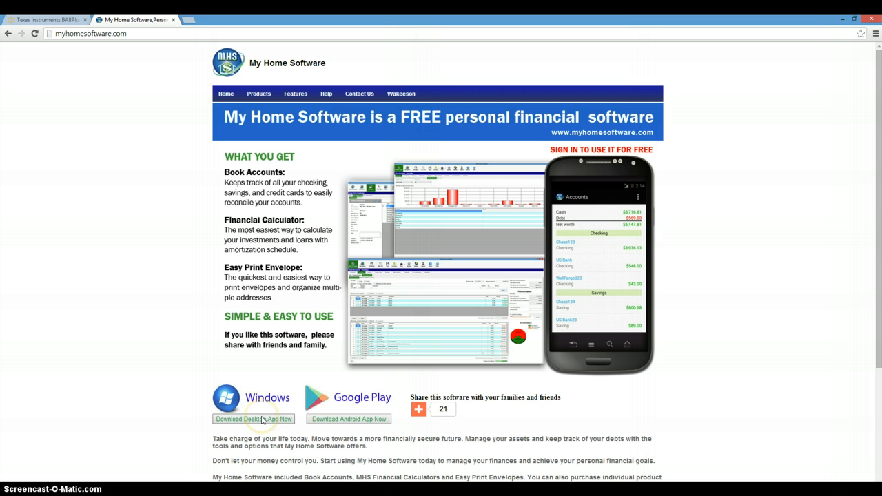
pyautogui.click(262, 420)
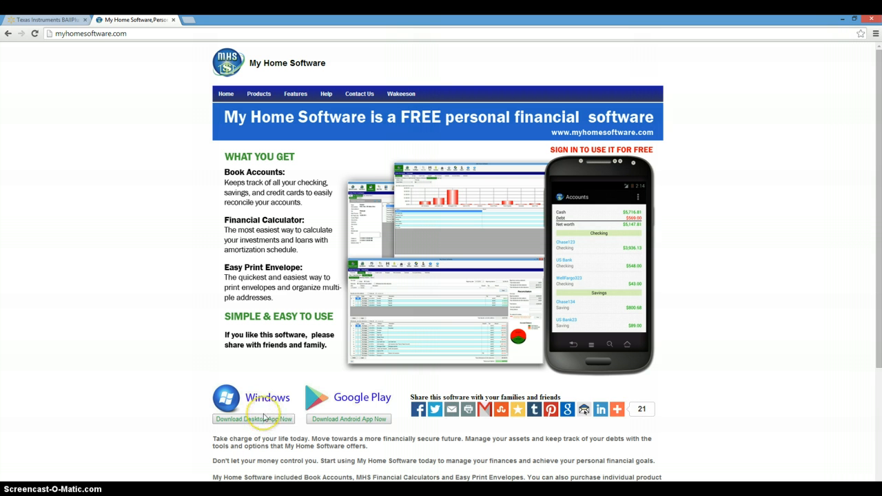